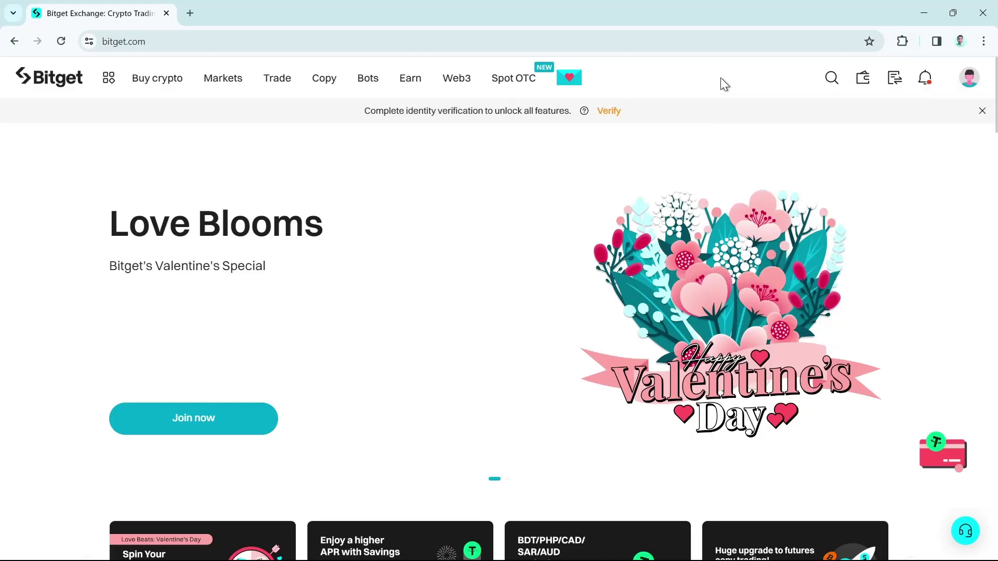
Go to the Withdraw page from the assets menu and switch from USDT to Fiat withdrawal
{"action": "mouse_move", "coordinate": [863, 89]}
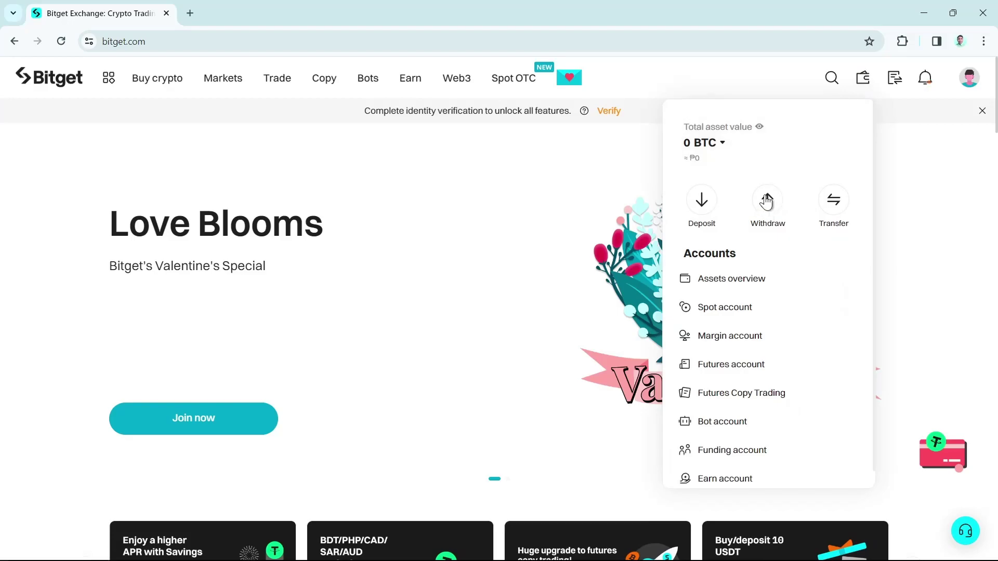
{"action": "left_click", "coordinate": [763, 206]}
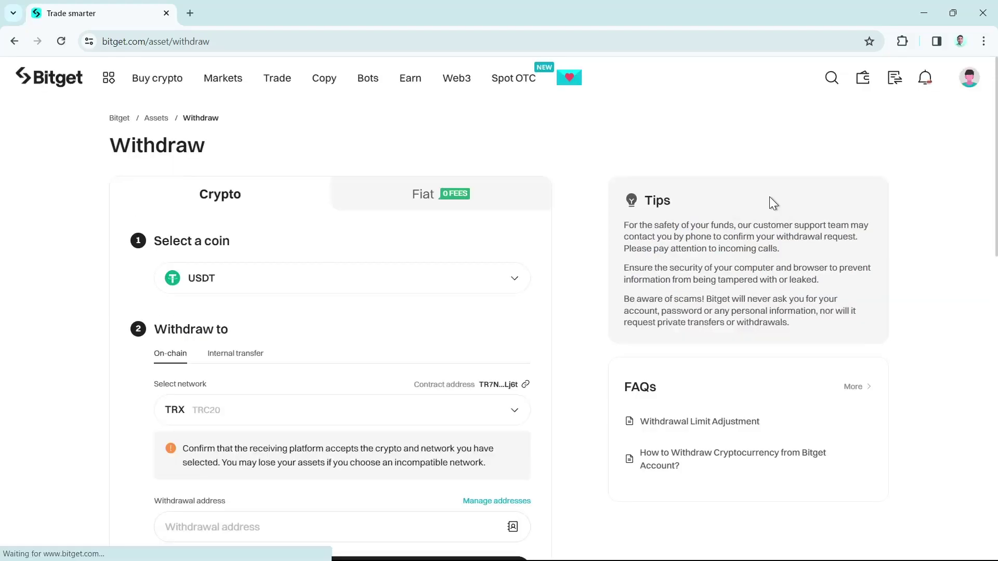
{"action": "scroll", "coordinate": [531, 331], "scroll_direction": "down", "scroll_amount": 3}
{"action": "scroll", "coordinate": [531, 332], "scroll_direction": "up", "scroll_amount": 3}
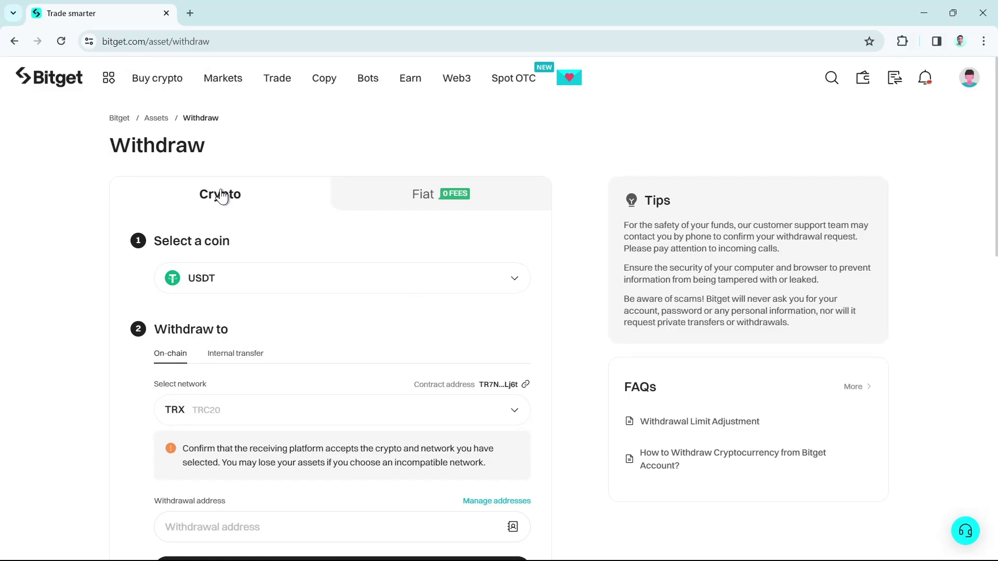
{"action": "left_click", "coordinate": [446, 201]}
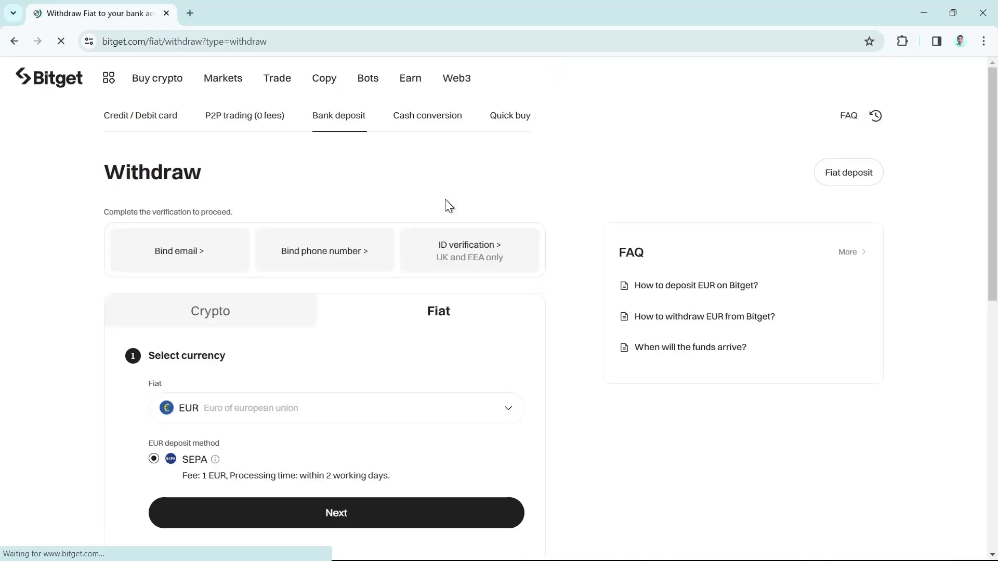
Choose EUR from the fiat currency list, keeping SEPA as the method at a 1 EUR fee
{"action": "scroll", "coordinate": [430, 219], "scroll_direction": "down", "scroll_amount": 2}
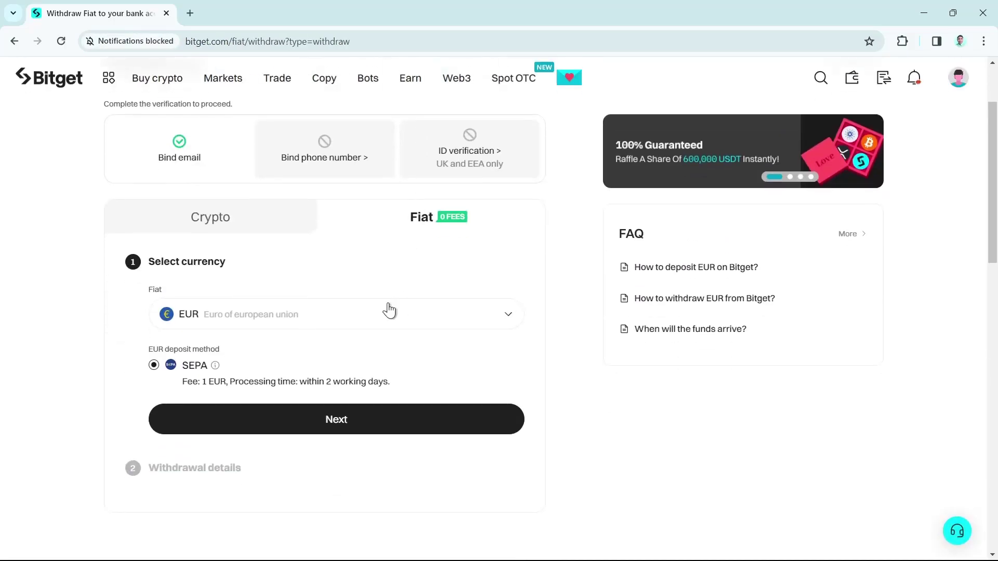
{"action": "scroll", "coordinate": [387, 310], "scroll_direction": "up", "scroll_amount": 2}
{"action": "scroll", "coordinate": [388, 307], "scroll_direction": "down", "scroll_amount": 4}
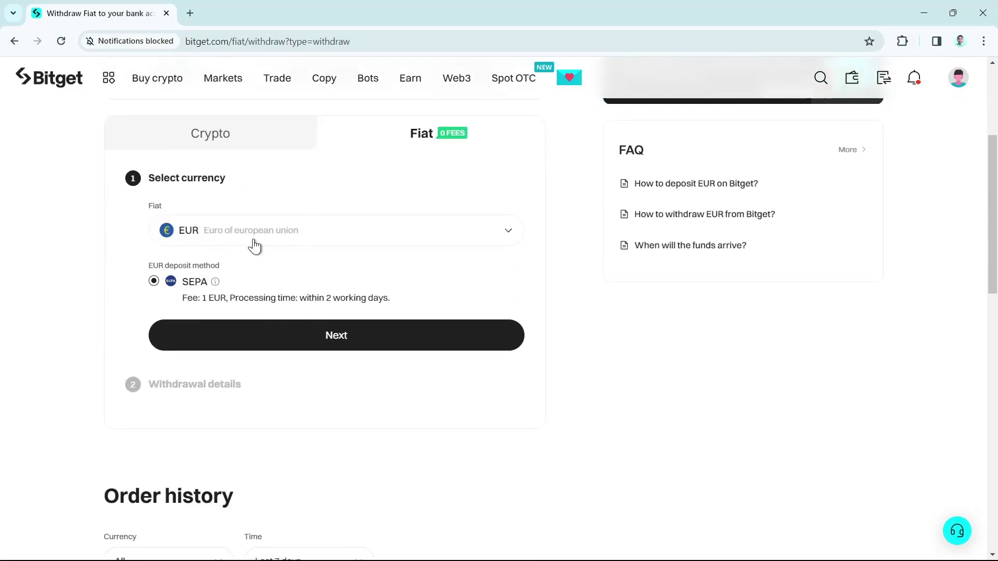
{"action": "left_click", "coordinate": [361, 237]}
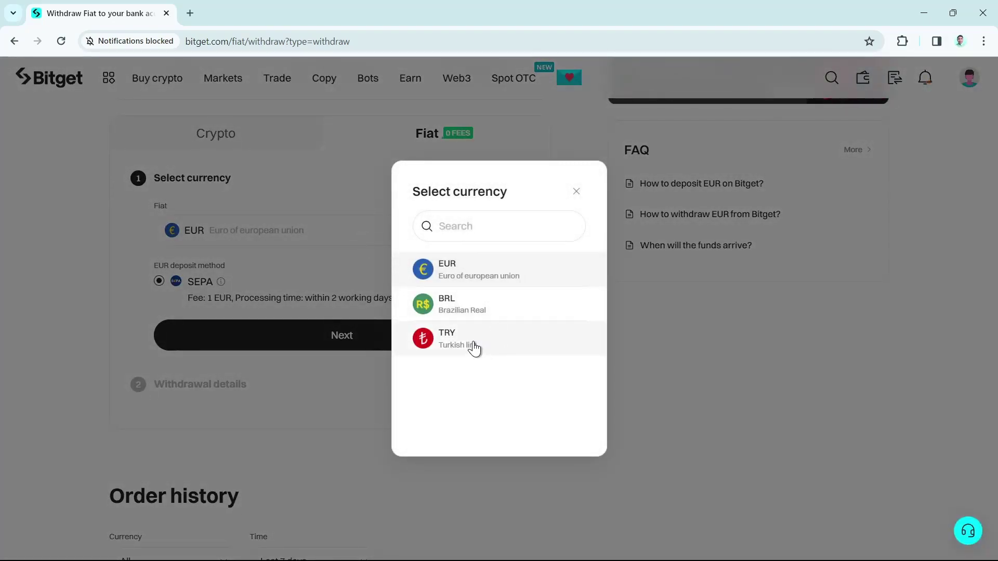
{"action": "left_click", "coordinate": [484, 279]}
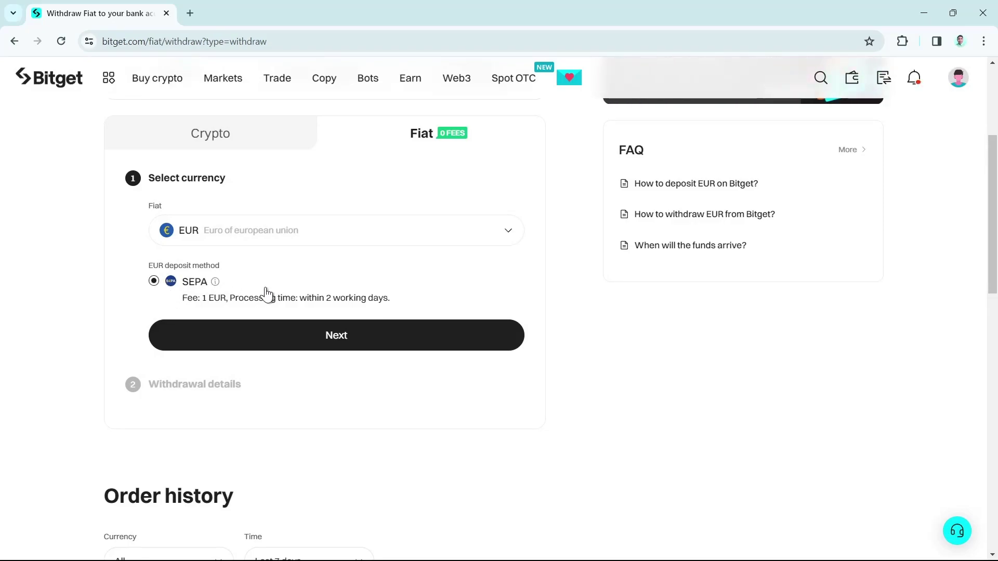
Continue the EUR withdrawal and start binding a phone number from the security verification prompt
{"action": "left_click", "coordinate": [379, 347]}
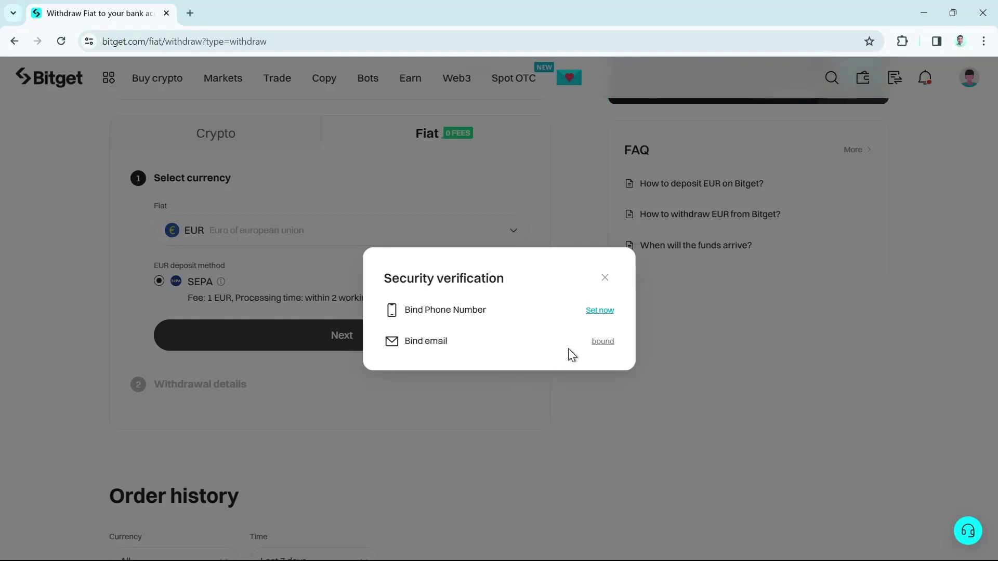
{"action": "left_click", "coordinate": [604, 318]}
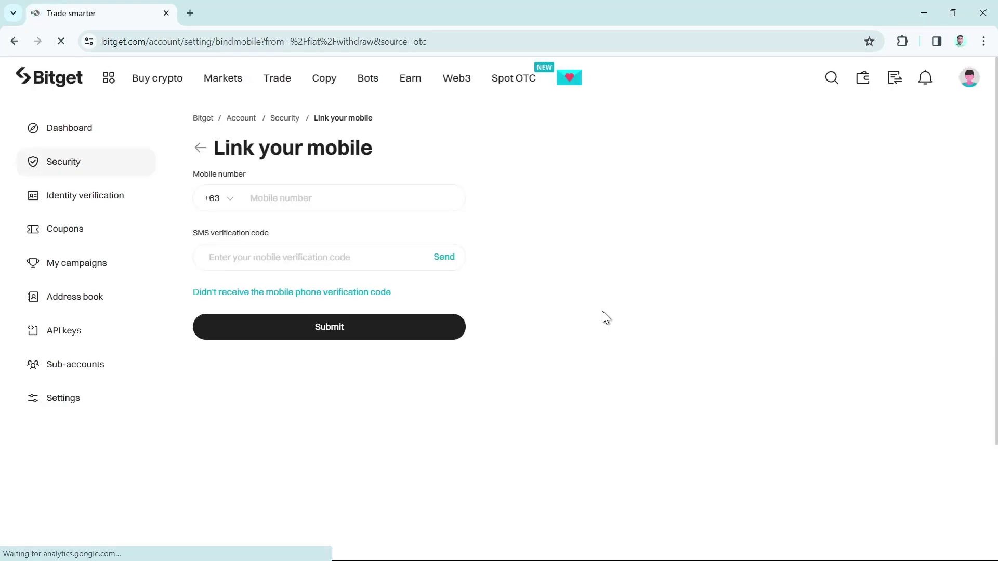
Enter the mobile number and the SMS verification code, and submit them for binding
{"action": "left_click", "coordinate": [295, 192]}
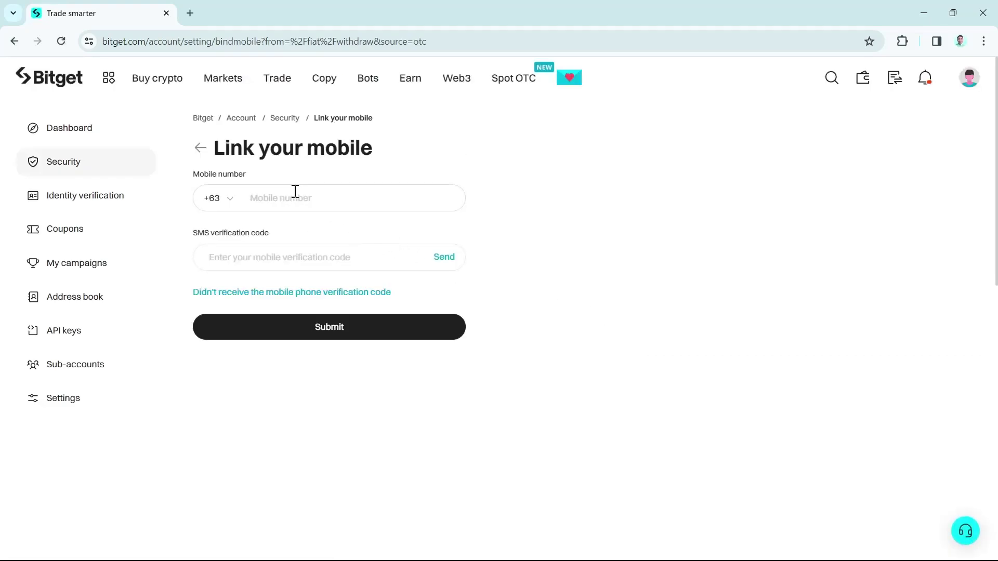
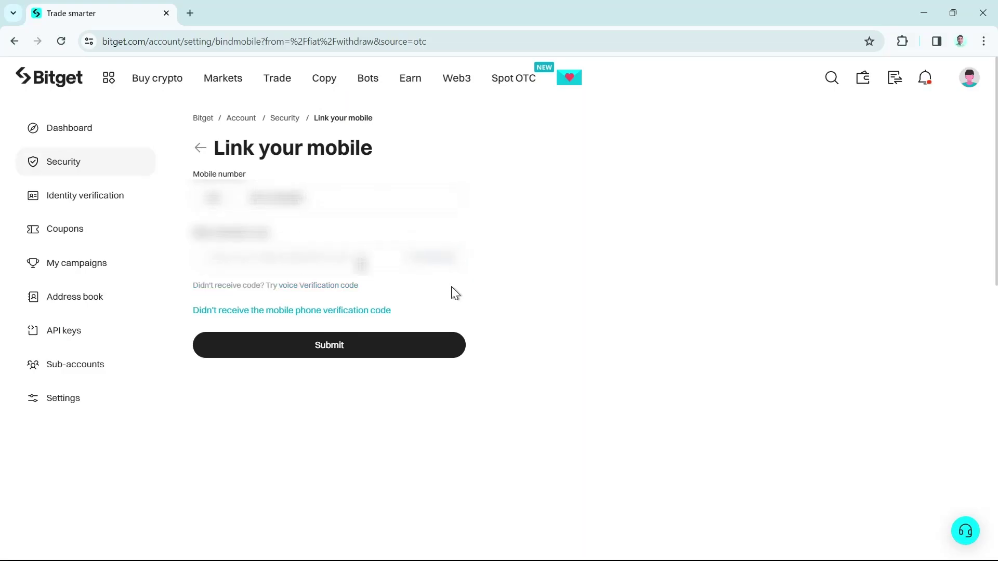
{"action": "key", "text": "ctrl+v"}
{"action": "key", "text": "Return"}
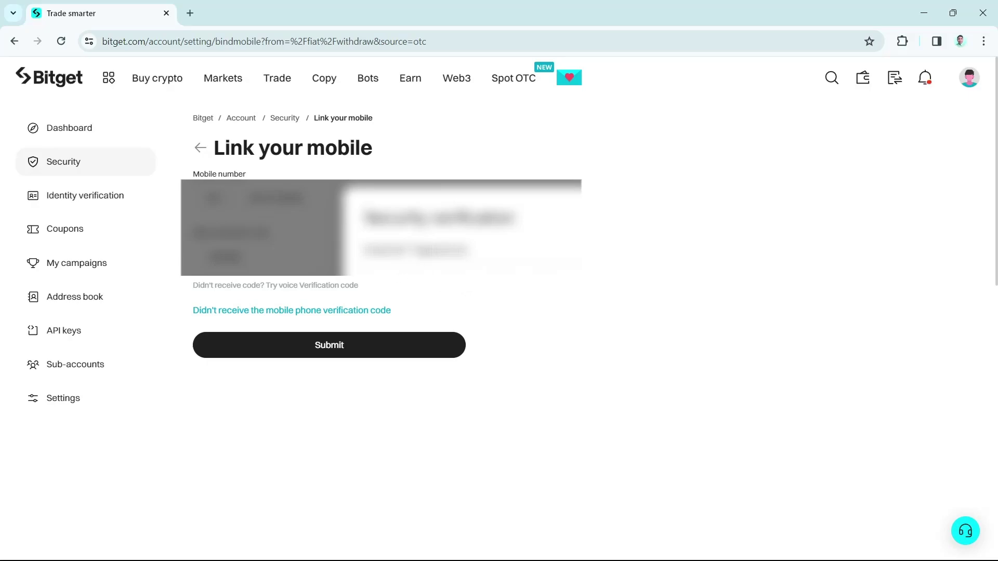
{"action": "left_click", "coordinate": [332, 348]}
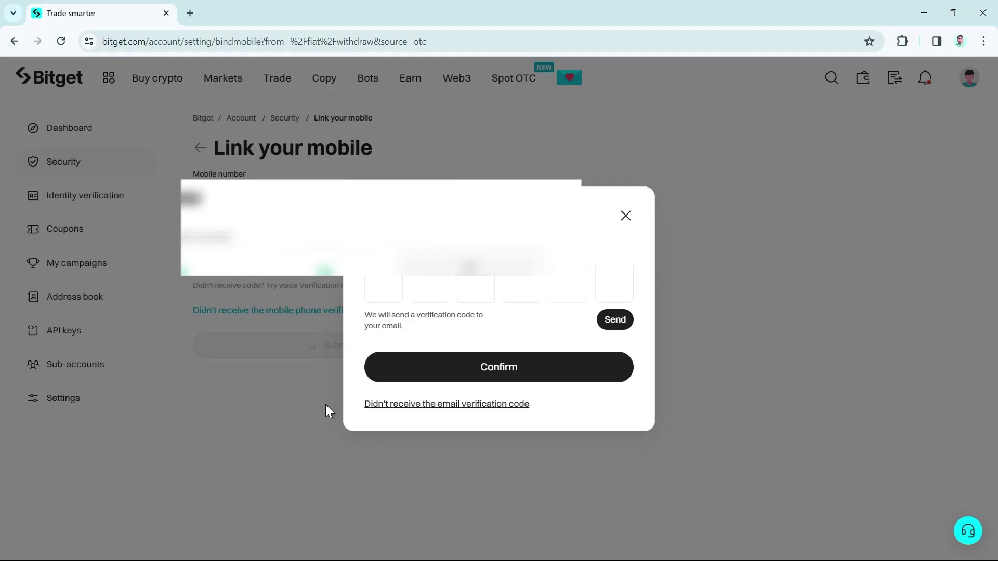
Request the email verification code, enter it, and confirm to finish binding the phone
{"action": "left_click", "coordinate": [610, 325]}
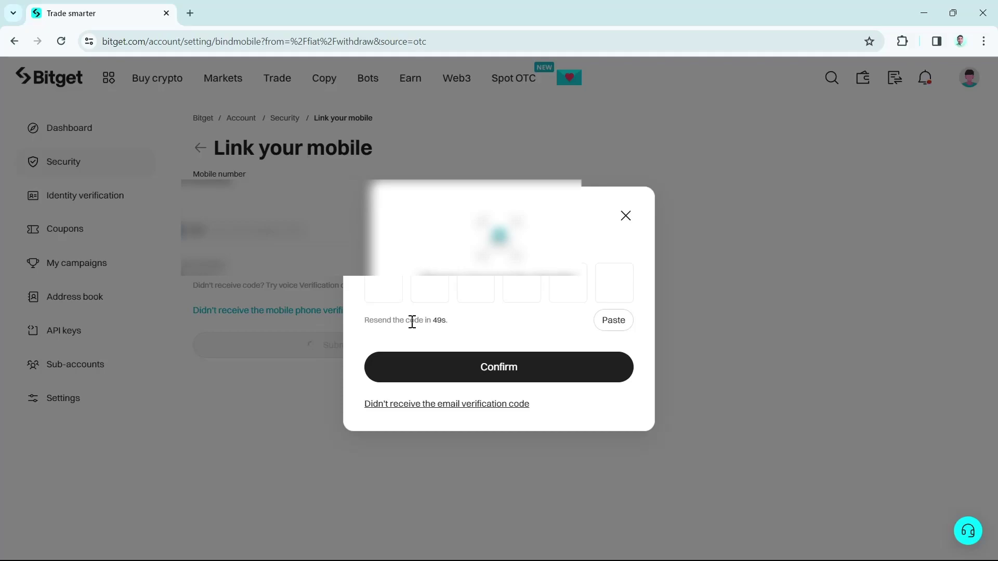
{"action": "left_click", "coordinate": [381, 280]}
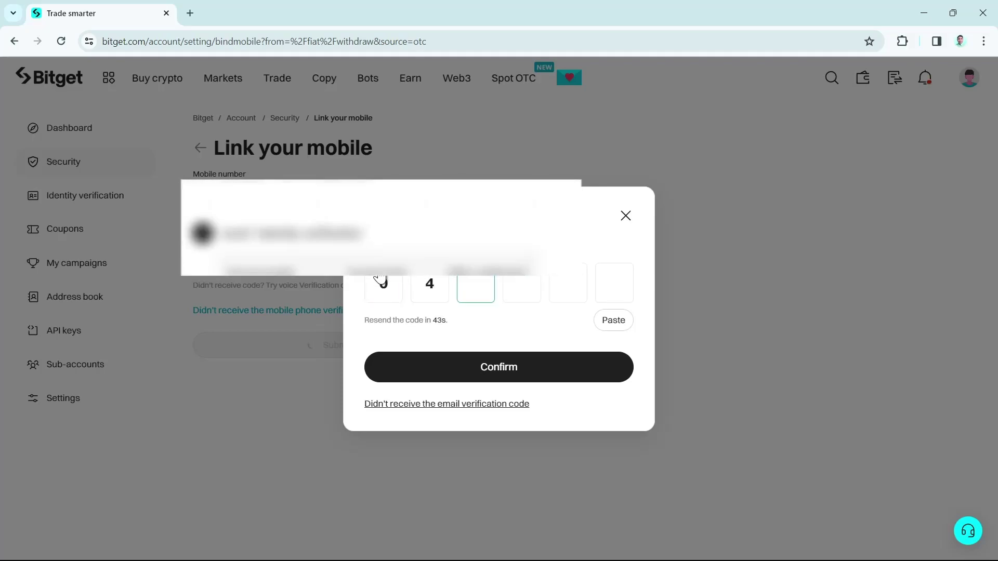
{"action": "left_click", "coordinate": [482, 364]}
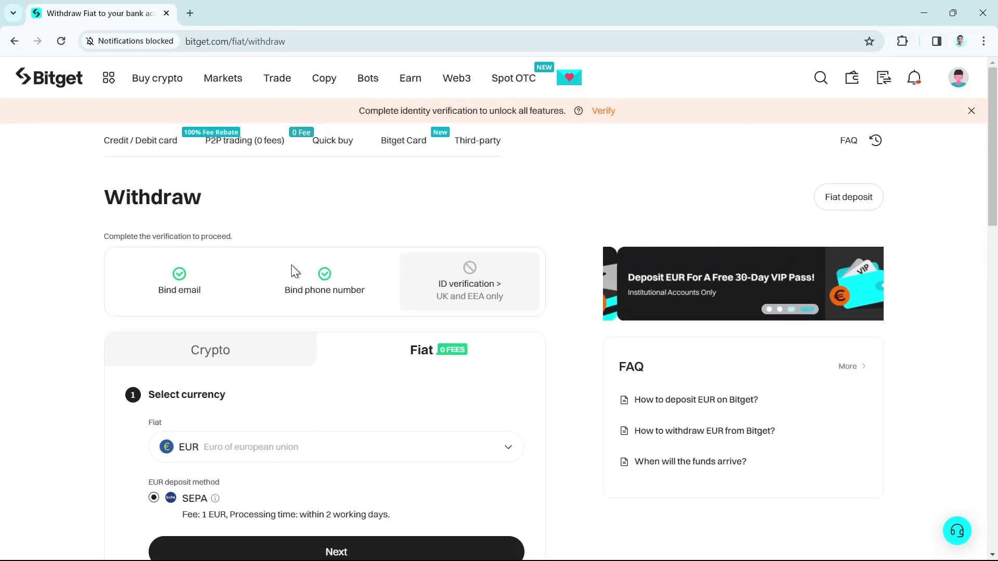
Proceed past the SEPA method to reach the retail-or-corporate identity verification prompt
{"action": "scroll", "coordinate": [345, 301], "scroll_direction": "down", "scroll_amount": 4}
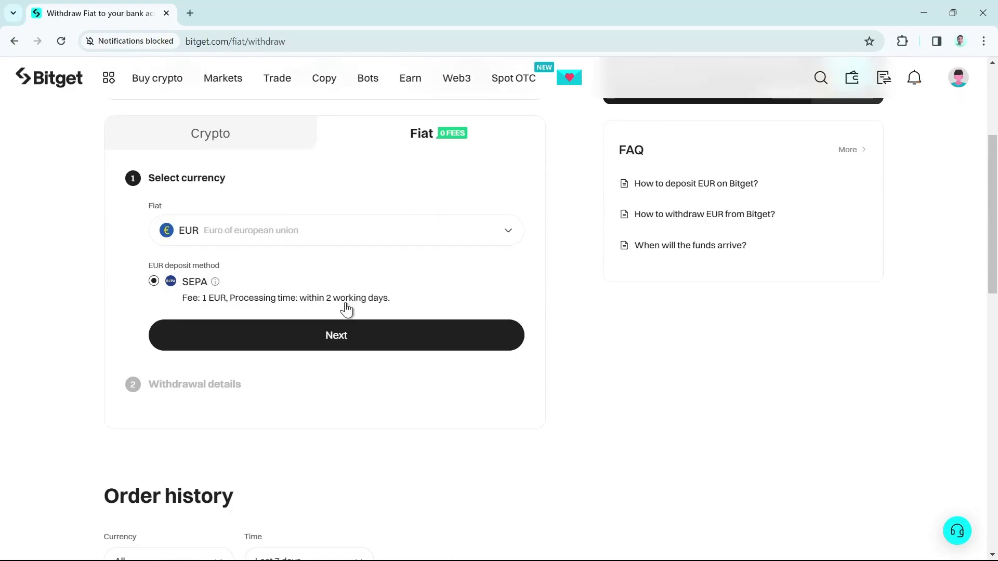
{"action": "scroll", "coordinate": [348, 301], "scroll_direction": "up", "scroll_amount": 4}
{"action": "scroll", "coordinate": [348, 303], "scroll_direction": "down", "scroll_amount": 4}
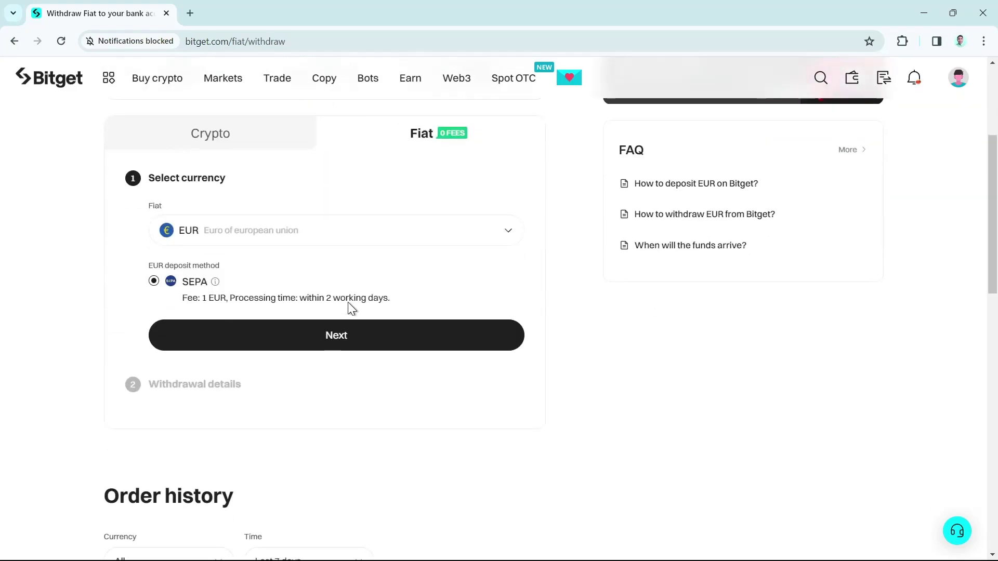
{"action": "left_click", "coordinate": [347, 344]}
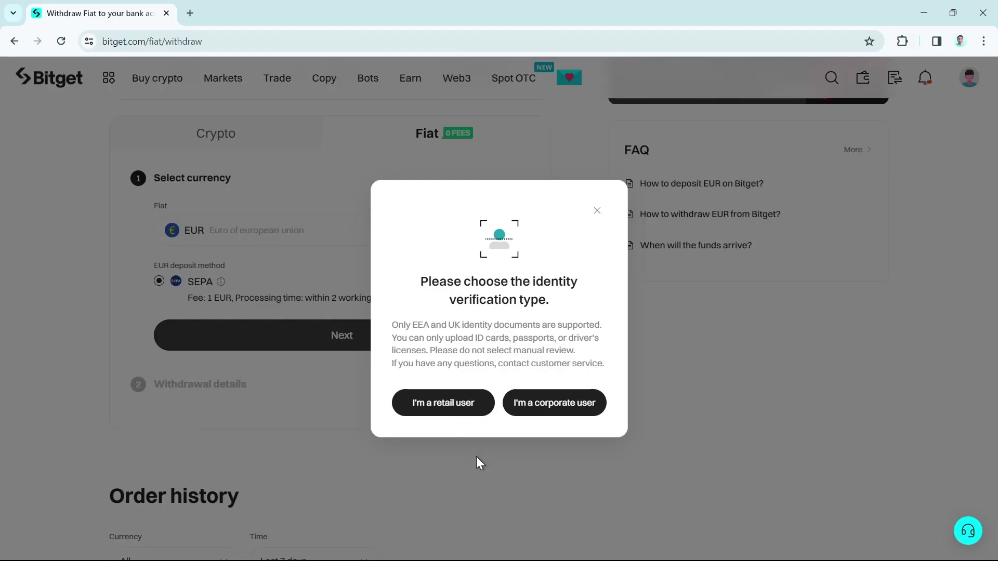
Choose retail user, view the Level 1 individual verification, then return to the fiat Withdraw page
{"action": "left_click", "coordinate": [456, 410]}
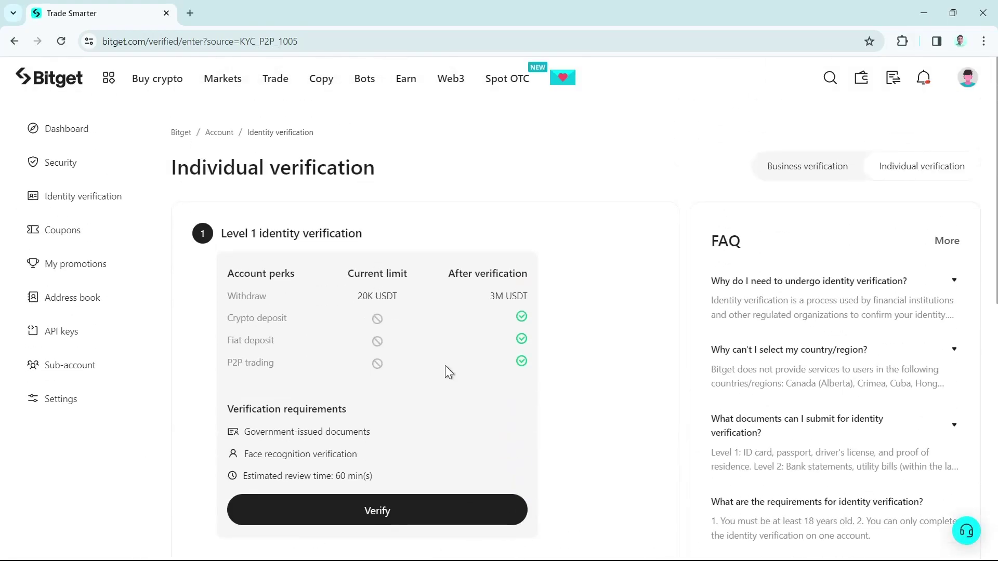
{"action": "scroll", "coordinate": [444, 366], "scroll_direction": "down", "scroll_amount": 2}
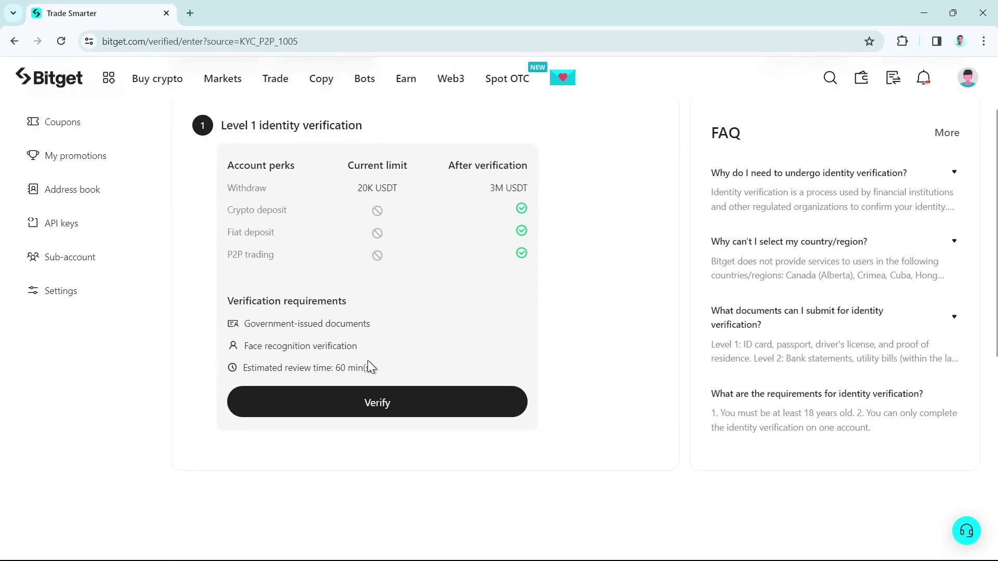
{"action": "left_click", "coordinate": [421, 404]}
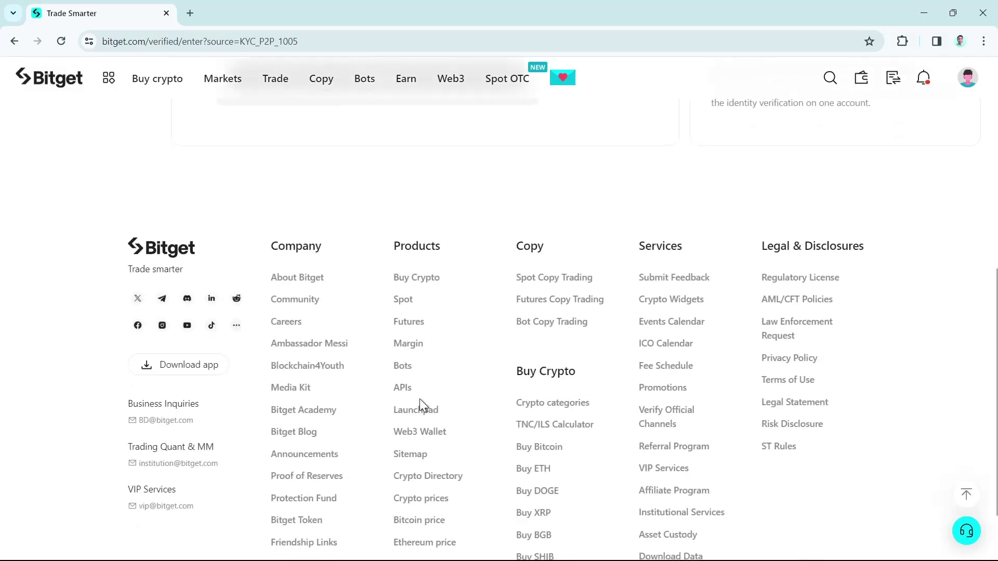
{"action": "left_click", "coordinate": [14, 41]}
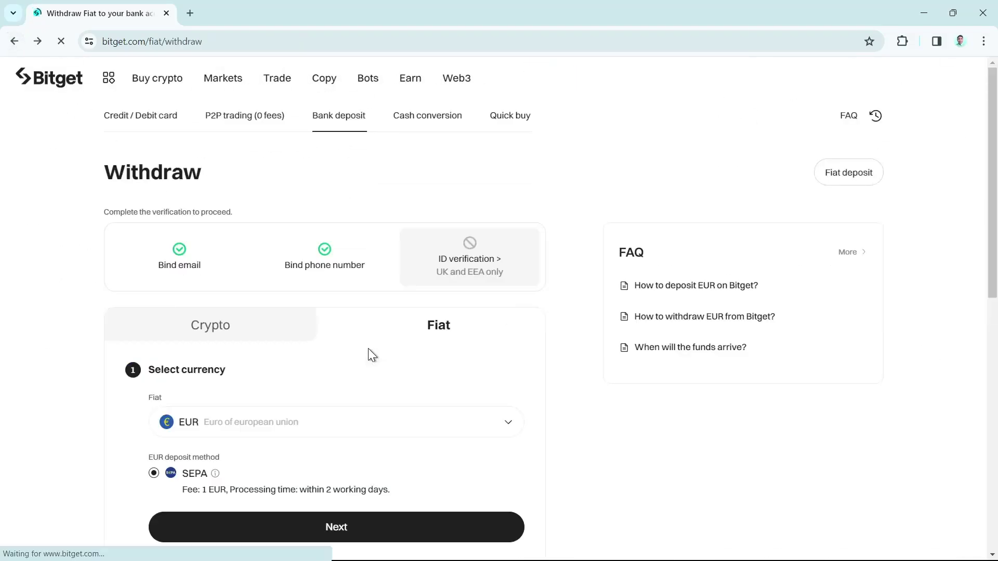
{"action": "scroll", "coordinate": [364, 351], "scroll_direction": "down", "scroll_amount": 4}
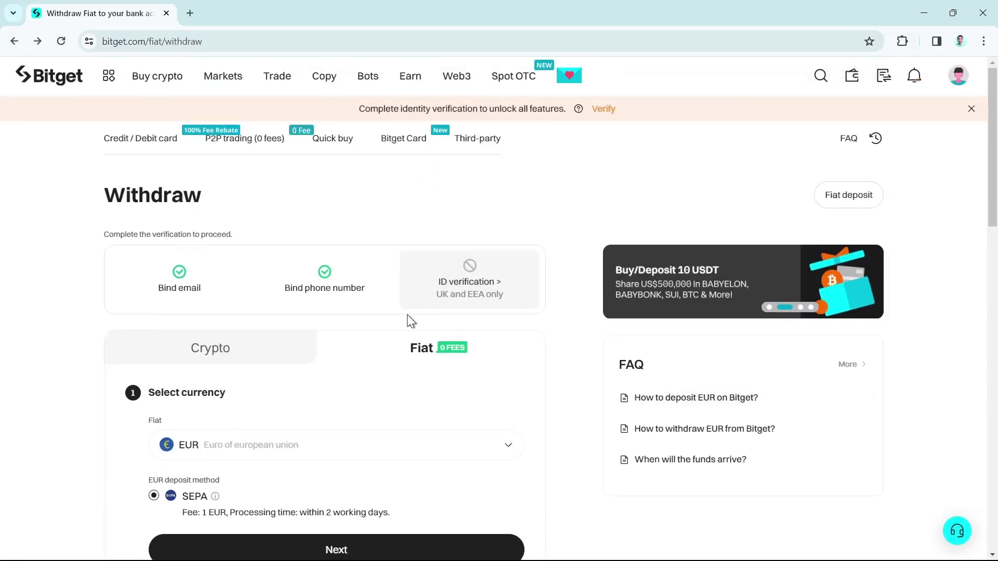
{"action": "scroll", "coordinate": [407, 319], "scroll_direction": "down", "scroll_amount": 5}
{"action": "left_click_drag", "start_coordinate": [149, 273], "coordinate": [350, 303]}
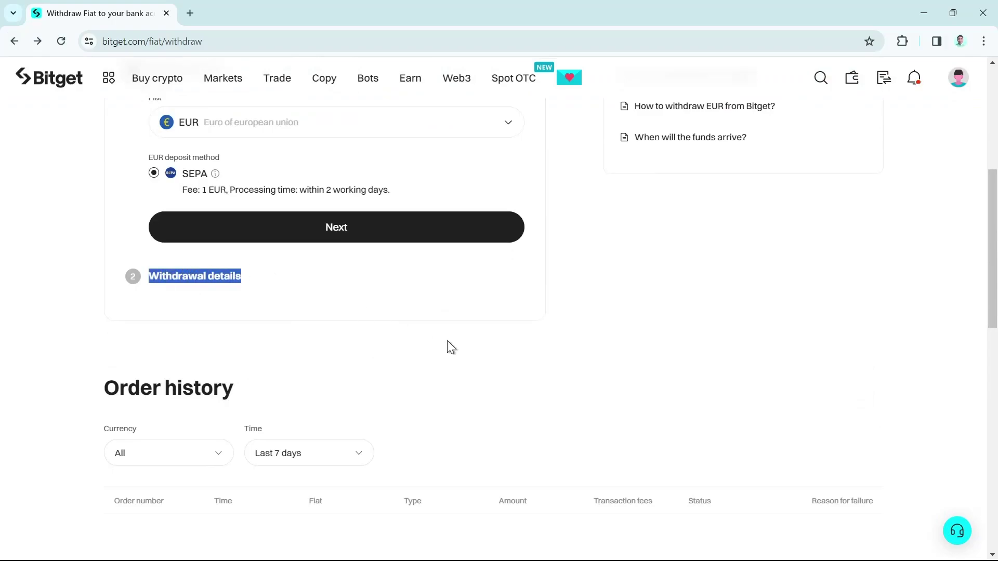
{"action": "scroll", "coordinate": [483, 403], "scroll_direction": "up", "scroll_amount": 4}
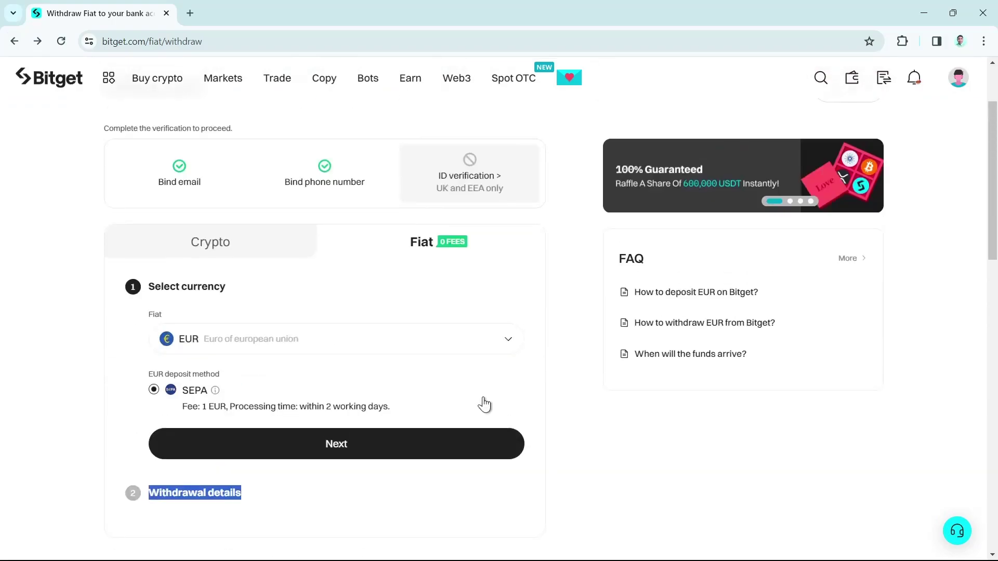